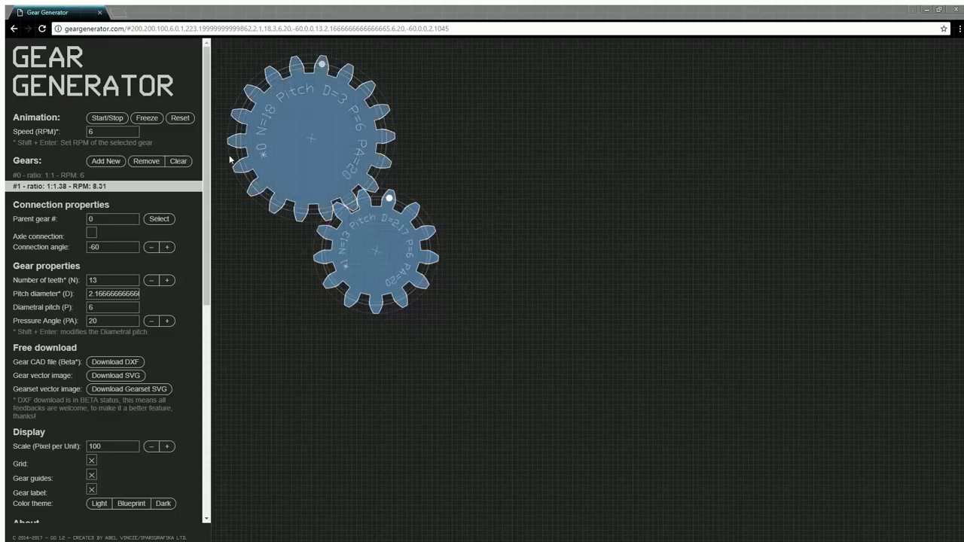
- Start the gear animation, extend the train with two new gears, and stop the animation
click(116, 118)
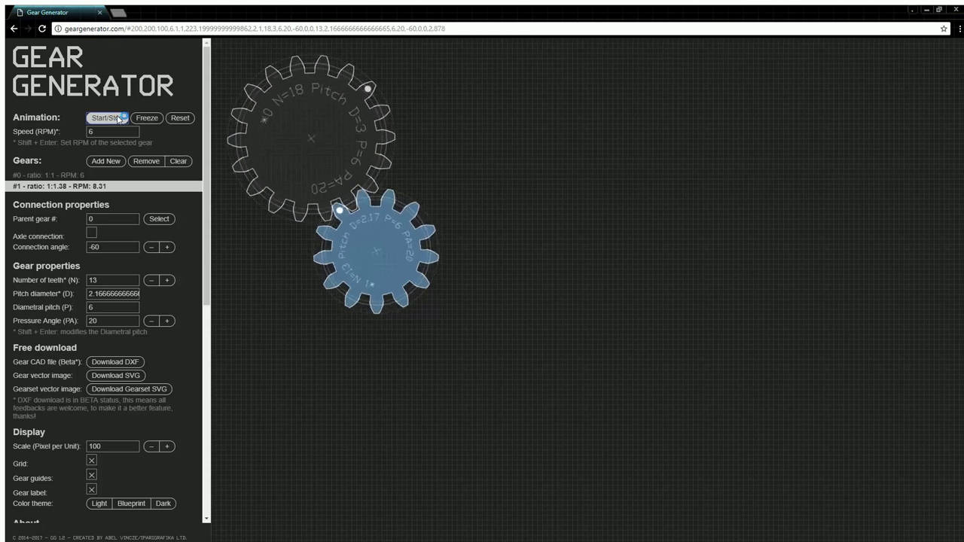
click(115, 163)
click(115, 163)
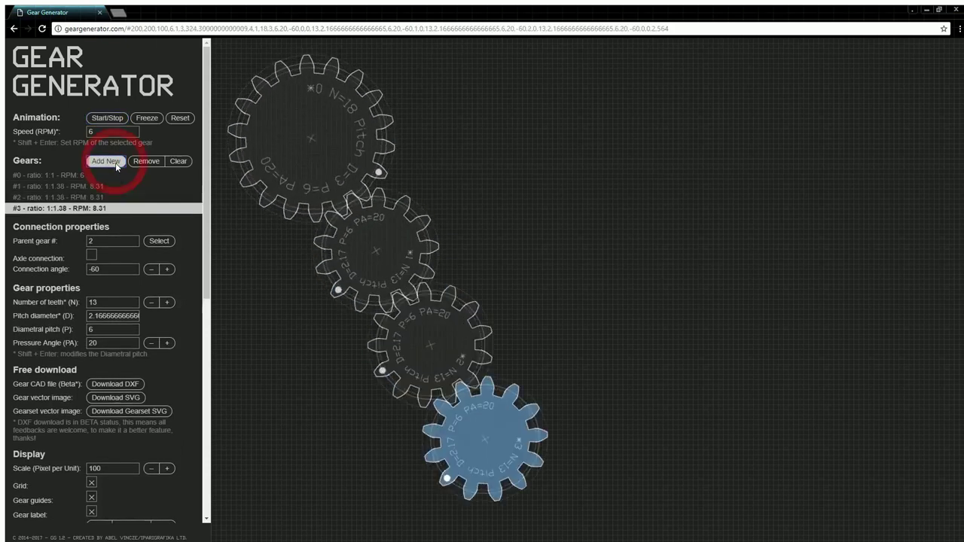
click(115, 120)
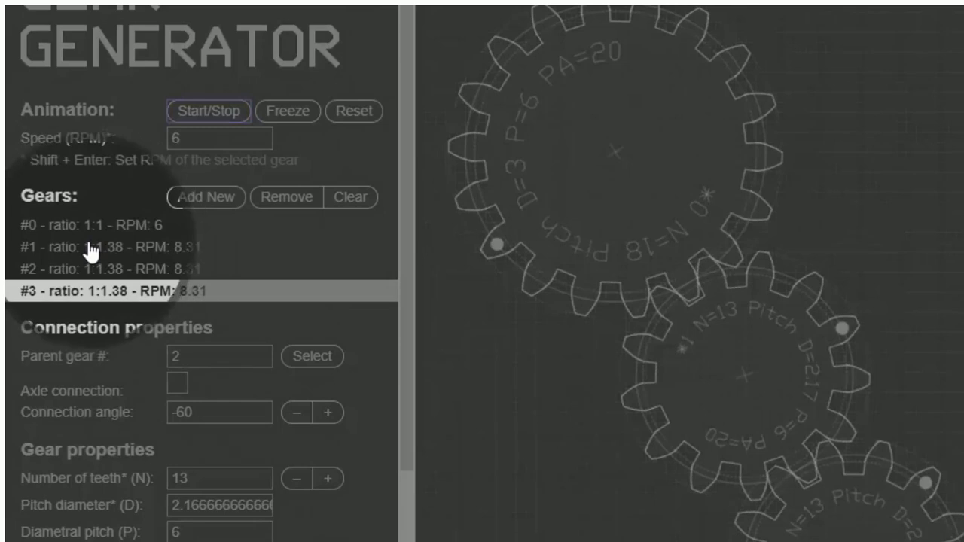
- Select gears #0 to #3 in turn to examine the connection and gear properties of each
click(68, 226)
click(72, 256)
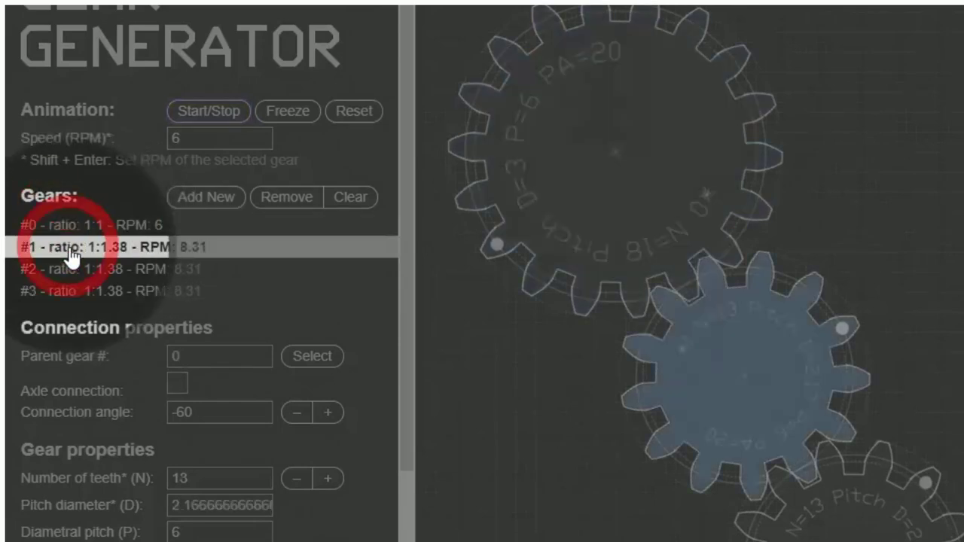
click(69, 271)
click(73, 299)
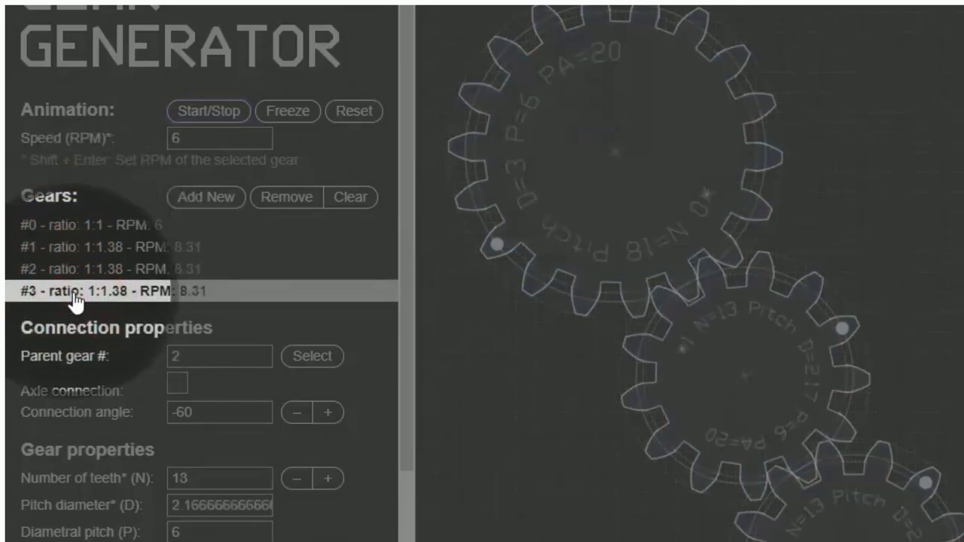
click(89, 273)
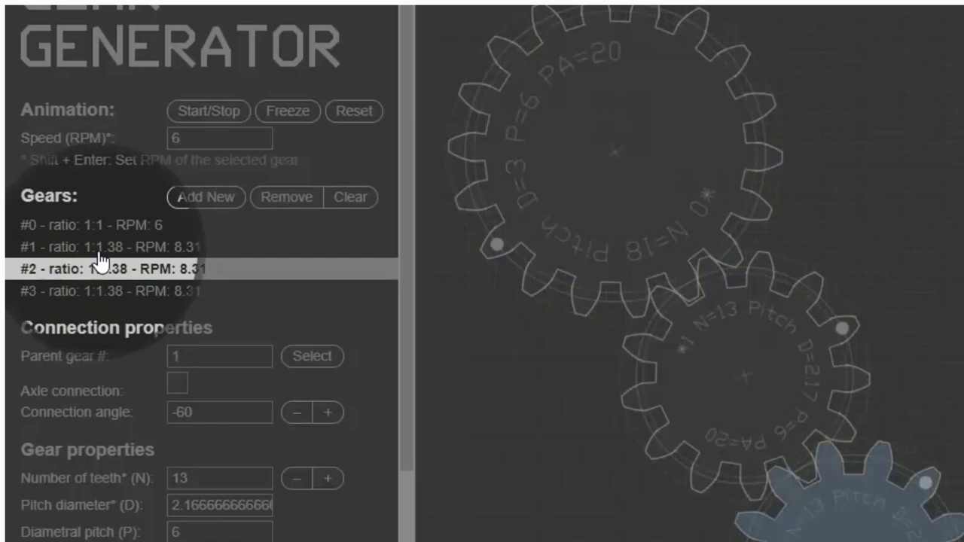
click(279, 247)
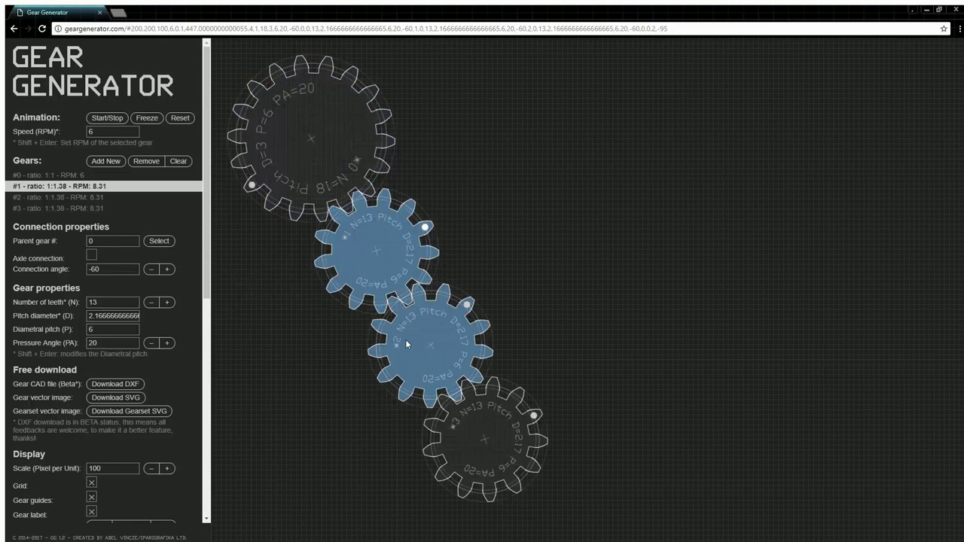
click(405, 339)
click(455, 435)
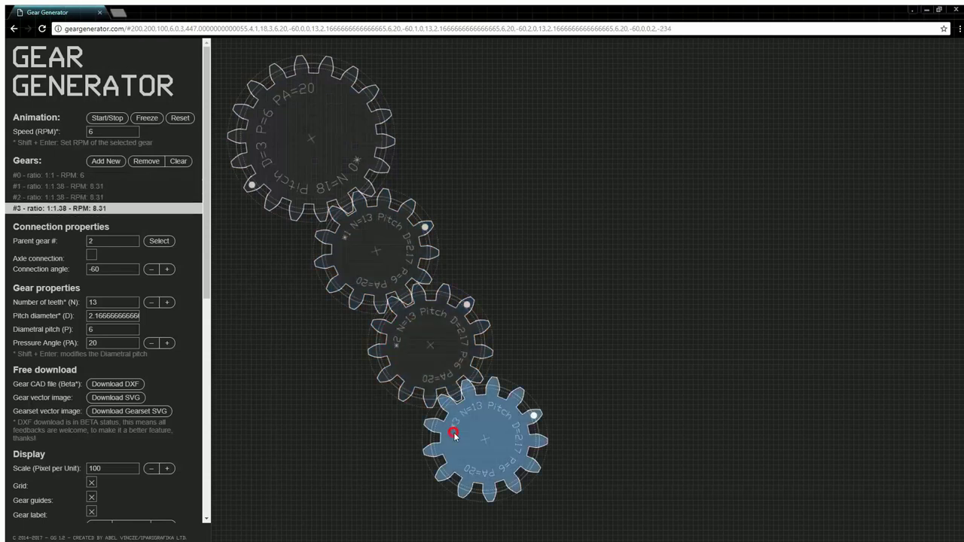
- Add a new gear driven by gear #0 and remove it again
click(320, 169)
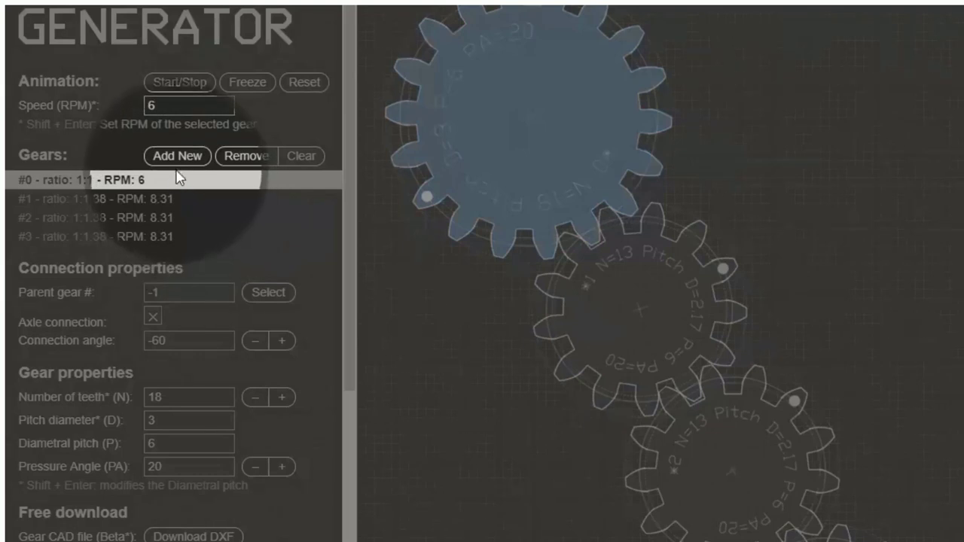
click(139, 159)
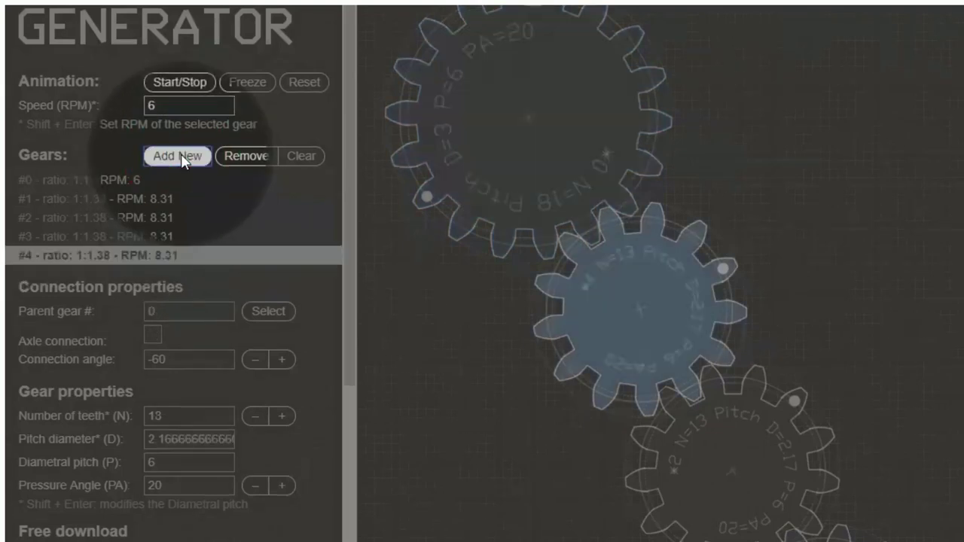
click(235, 158)
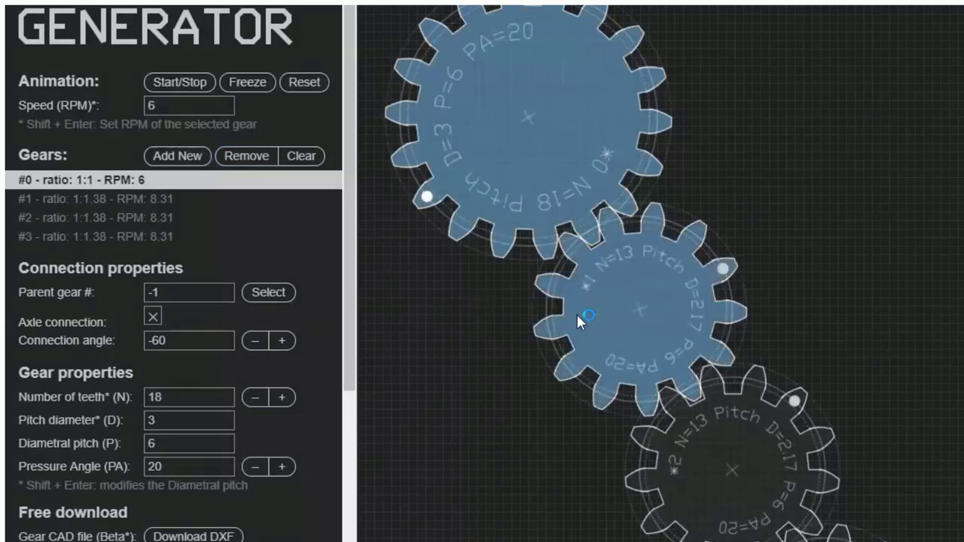
- Give gear #1 an axle connection to gear #0 and set gear #2's parent gear to 0
click(577, 313)
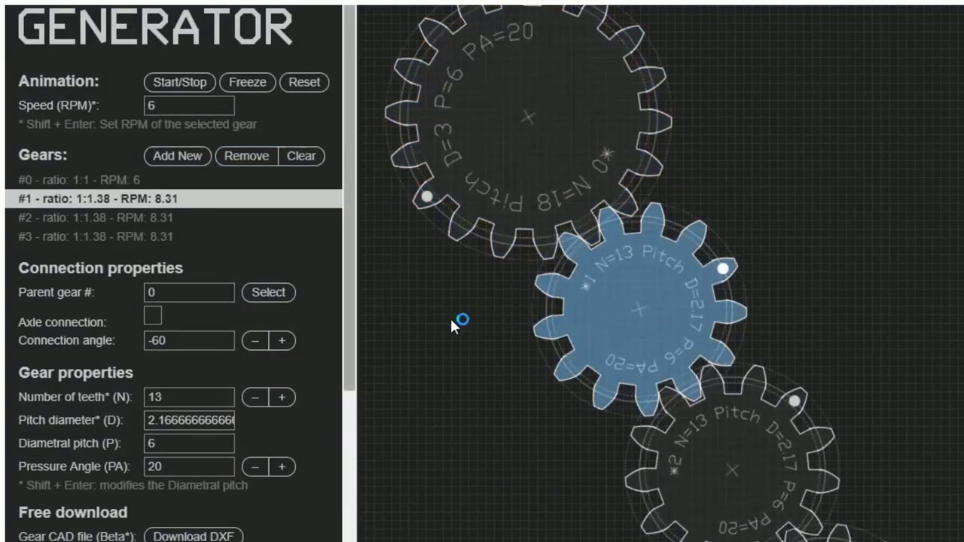
click(149, 313)
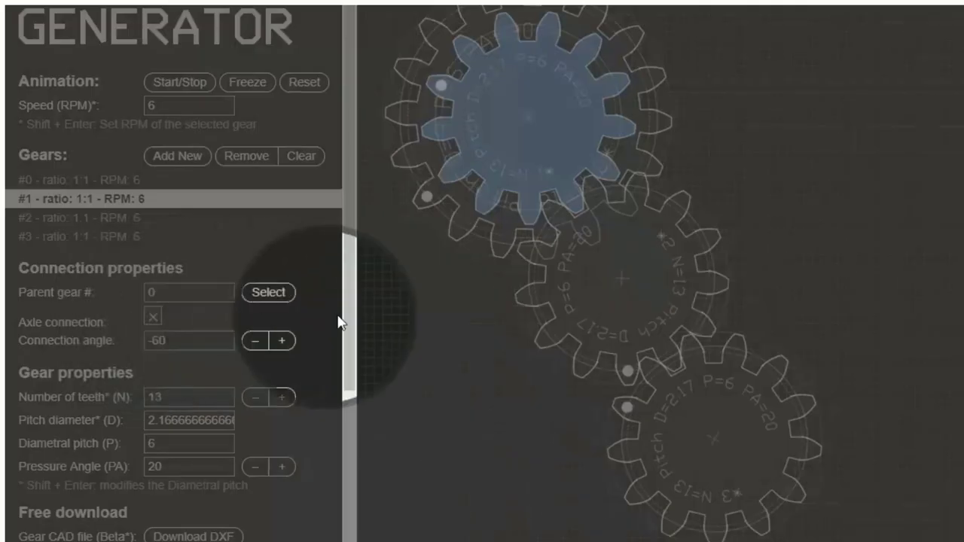
click(604, 304)
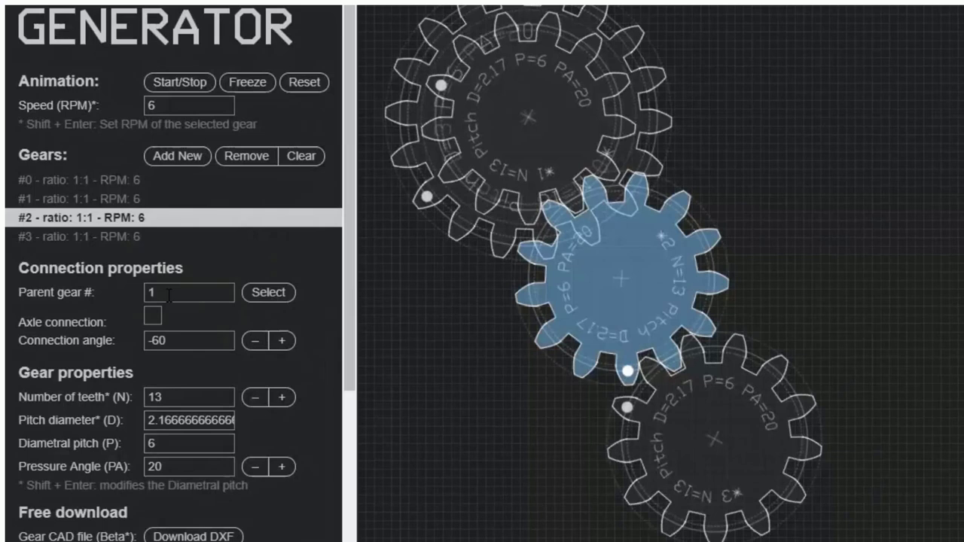
double_click(149, 292)
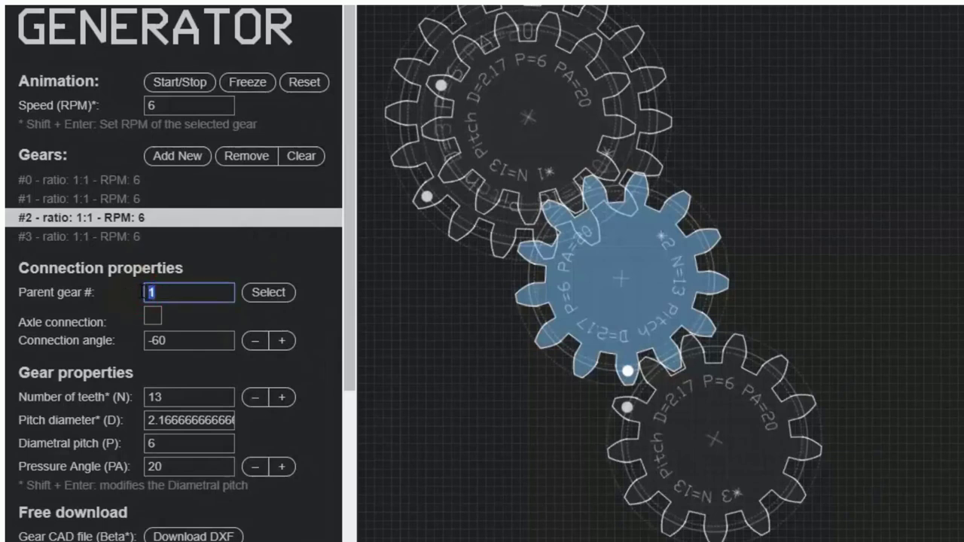
text(0)
click(268, 292)
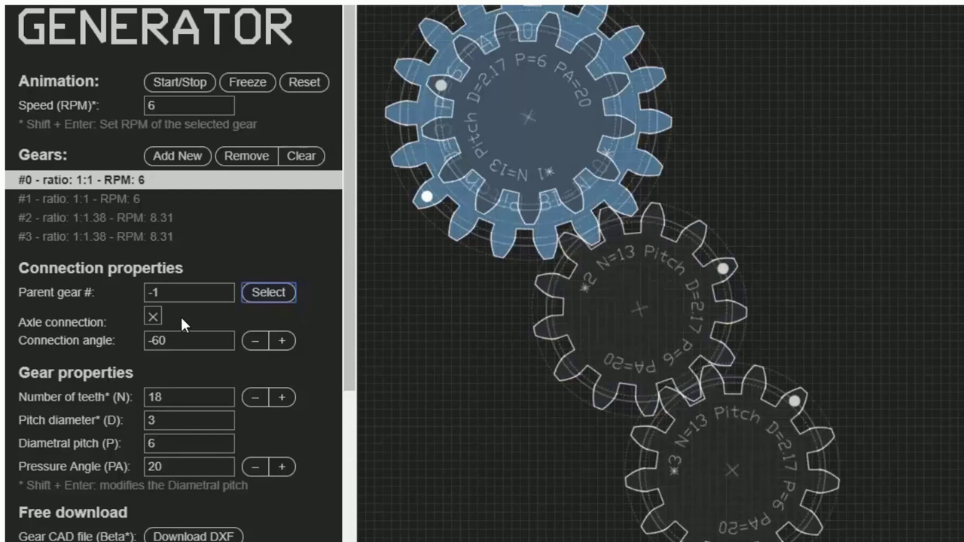
- Adjust gear #2's connection angle to its parent gear to -50
click(592, 328)
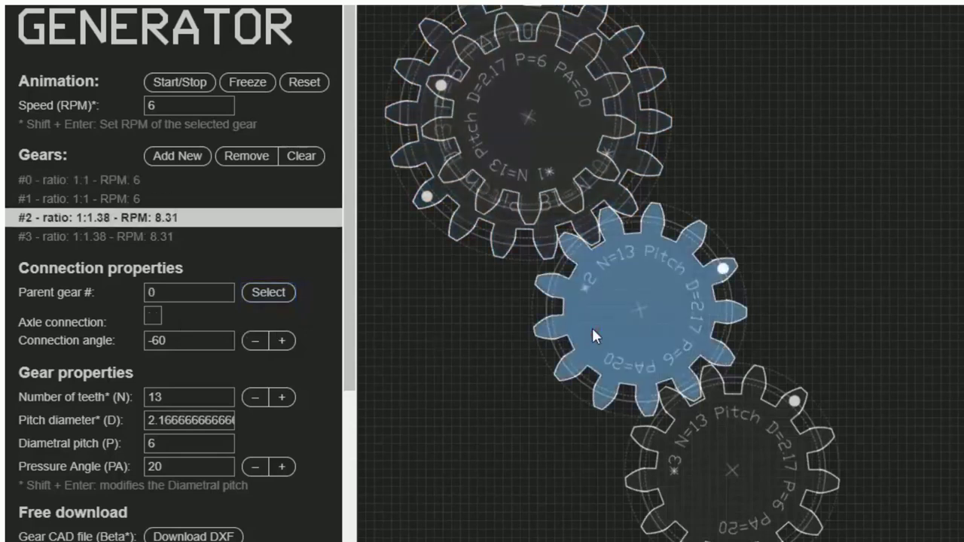
click(280, 341)
click(280, 340)
click(280, 341)
click(280, 340)
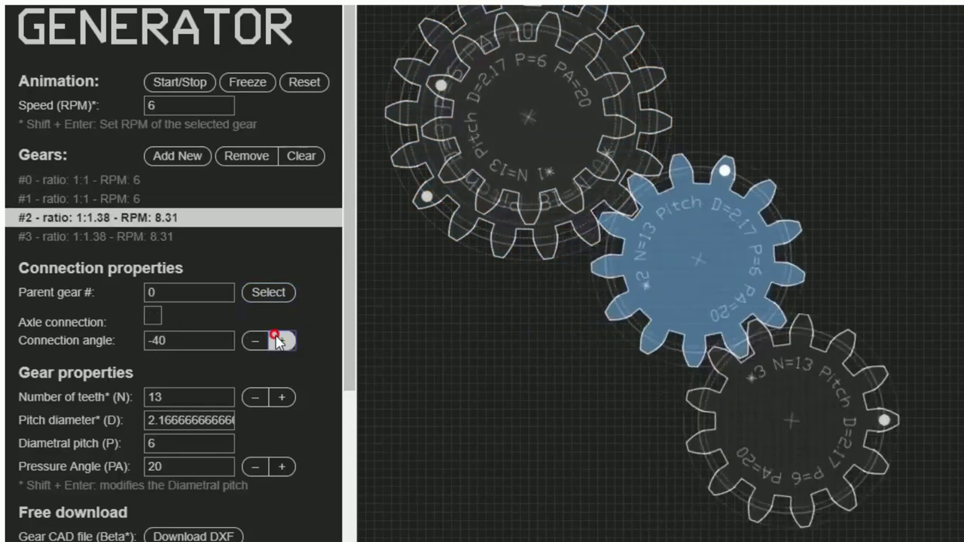
click(280, 340)
click(280, 340)
click(281, 340)
click(280, 340)
click(280, 340)
click(280, 340)
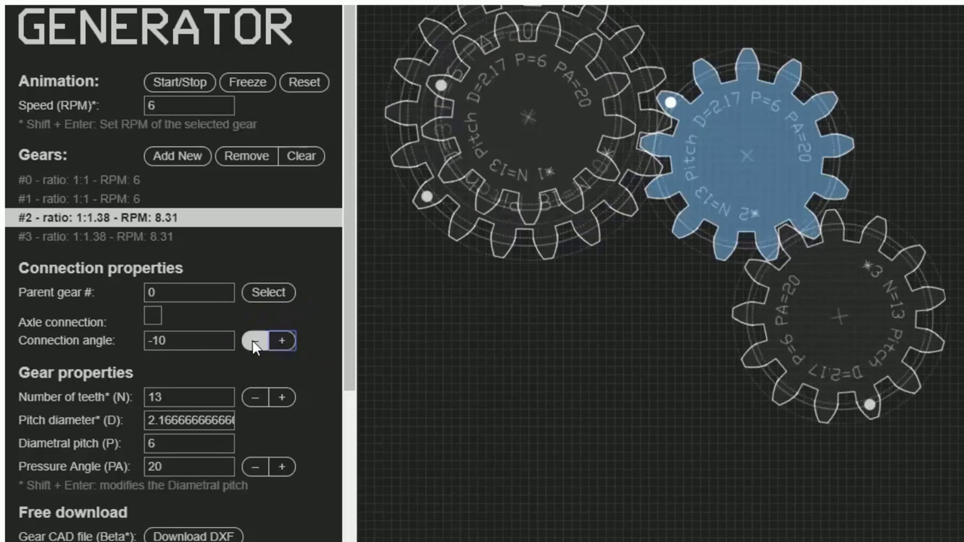
click(253, 341)
click(253, 341)
click(253, 342)
click(253, 341)
click(253, 341)
- Set gear #2's number of teeth to 10
scroll(251, 224, down, 2)
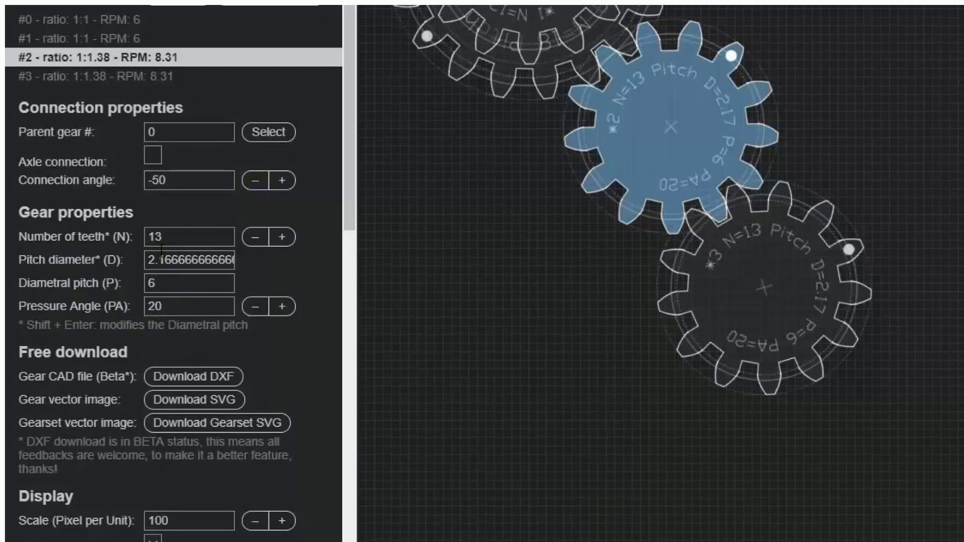
click(114, 228)
text(10)
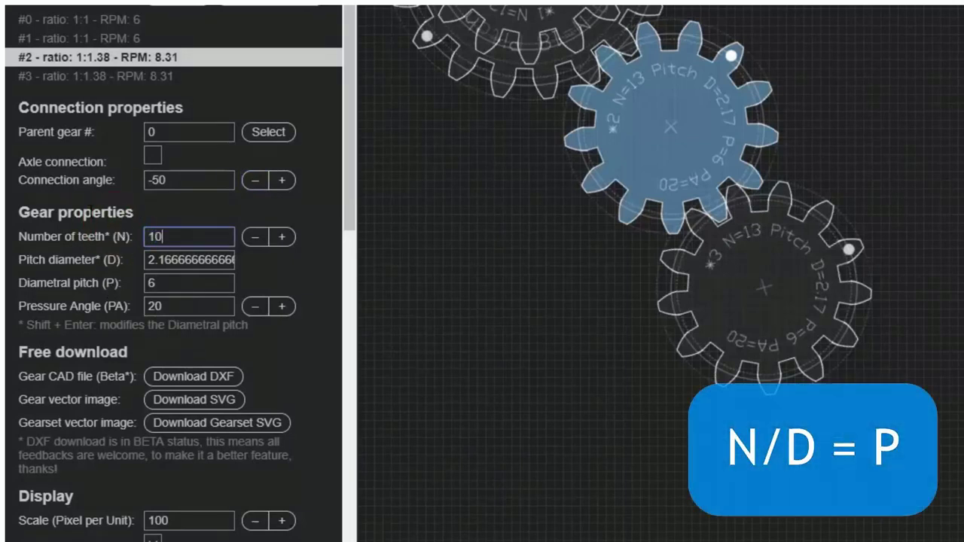
- Set gear #2's pitch diameter to 5
click(112, 260)
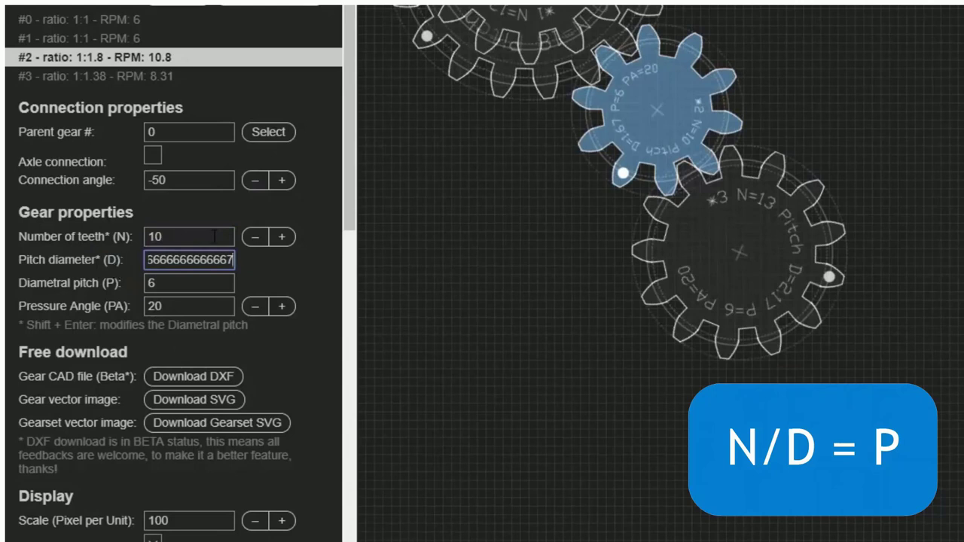
key(ctrl+a)
text(1.)
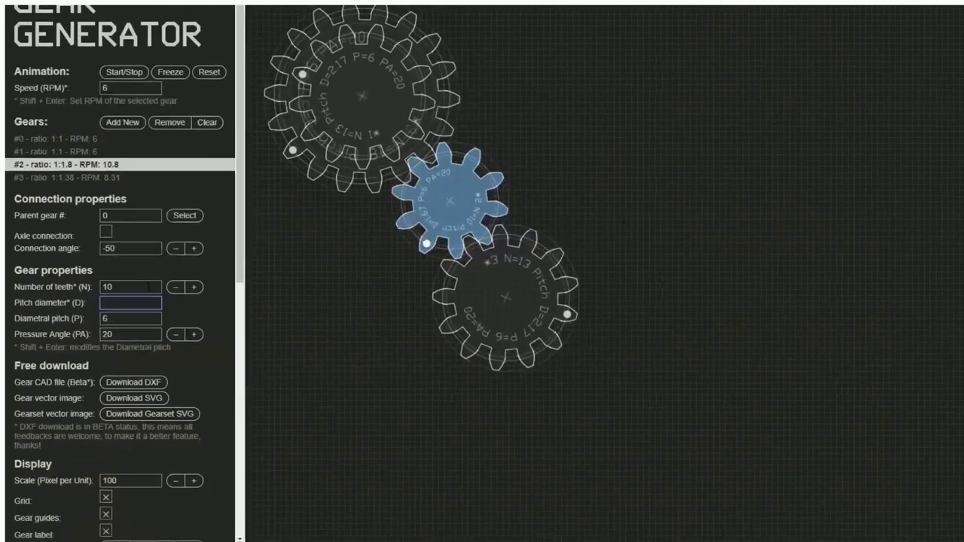
text(5)
key(Return)
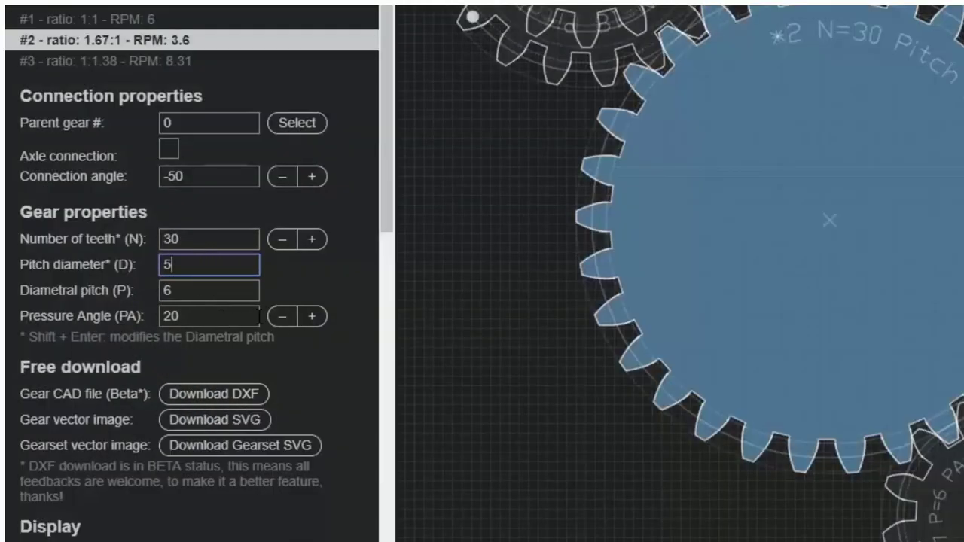
- Raise gear #2's pressure angle stepwise to 35
click(309, 316)
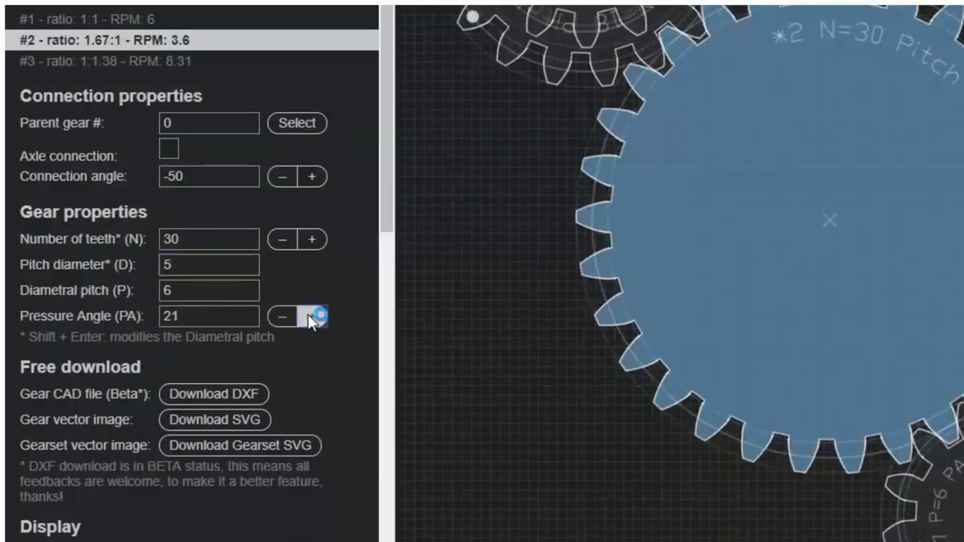
triple_click(311, 316)
double_click(312, 317)
click(311, 317)
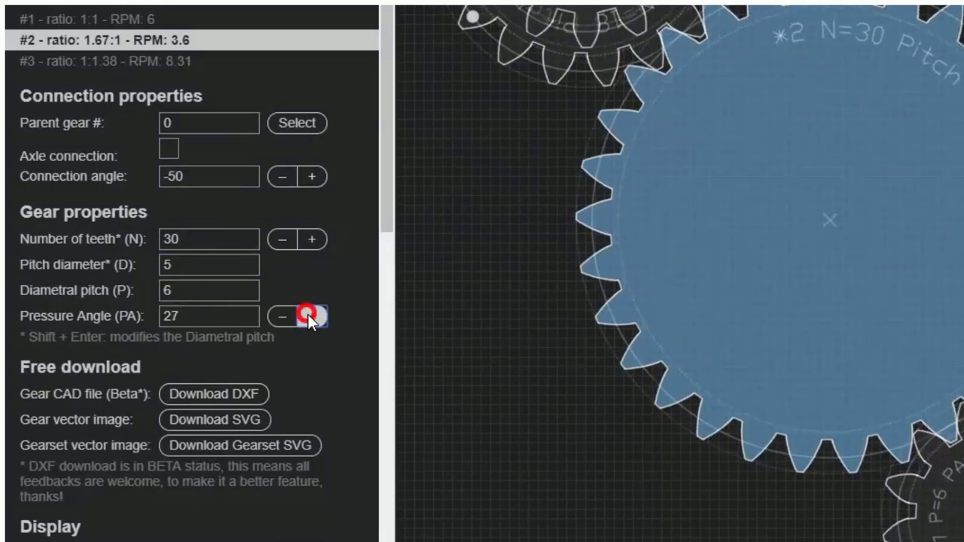
triple_click(312, 316)
triple_click(312, 317)
double_click(312, 316)
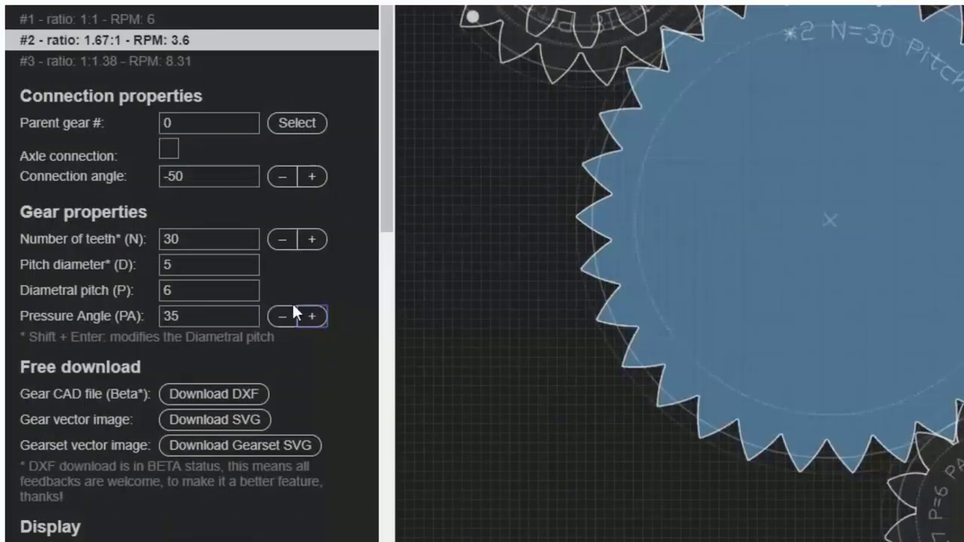
- Lower gear #2's pressure angle to 15
click(280, 317)
triple_click(279, 317)
double_click(279, 317)
triple_click(279, 317)
double_click(278, 317)
double_click(277, 317)
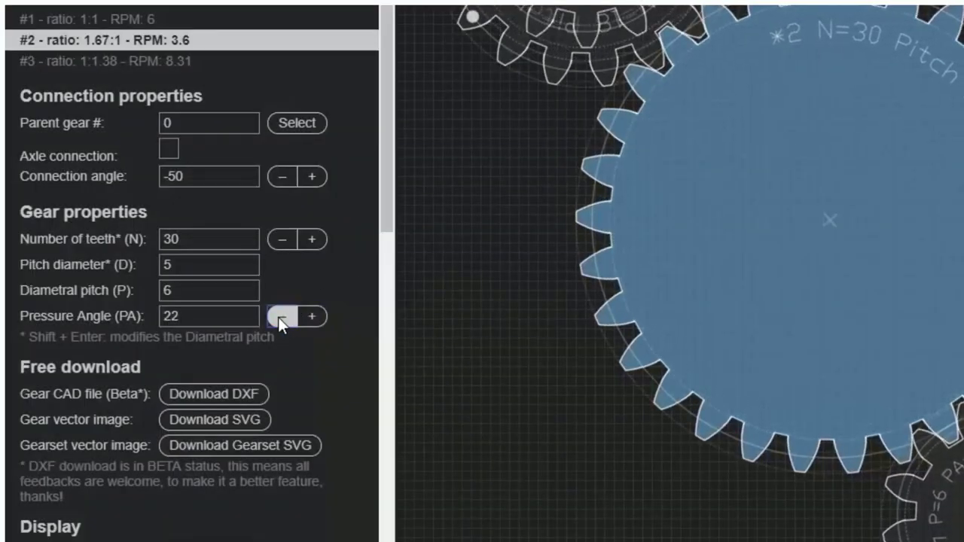
triple_click(278, 317)
double_click(277, 317)
double_click(278, 317)
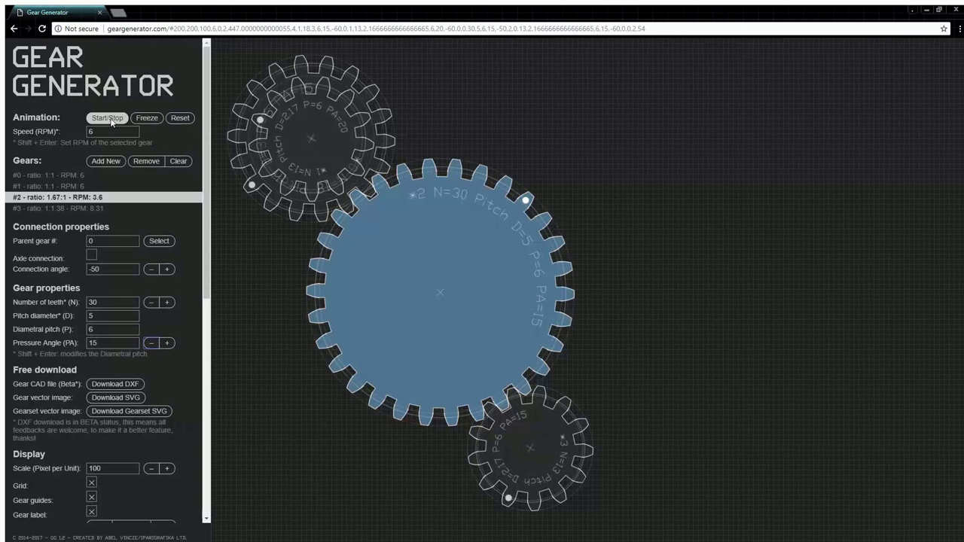
- Run the gear animation, and rerun it with the speed set to 10 RPM
click(110, 119)
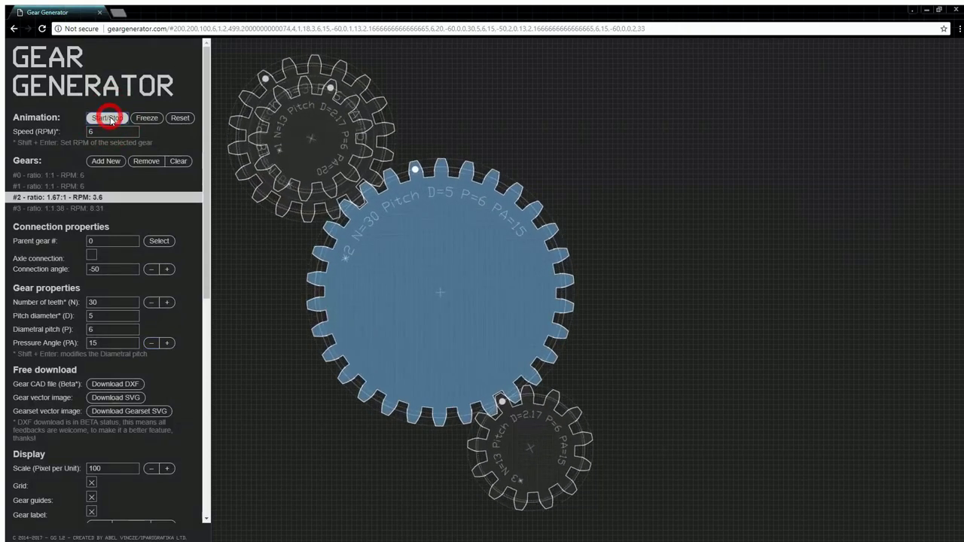
key(Tab)
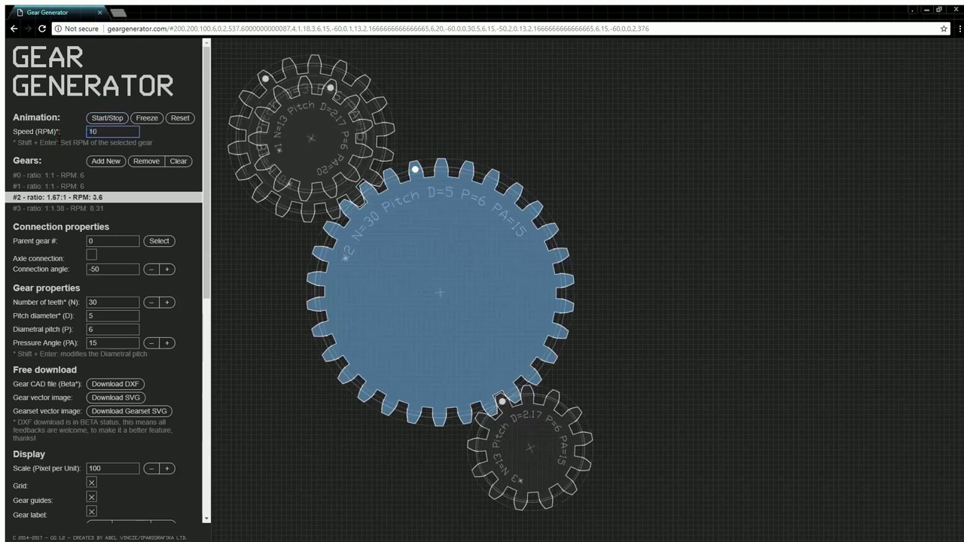
click(113, 118)
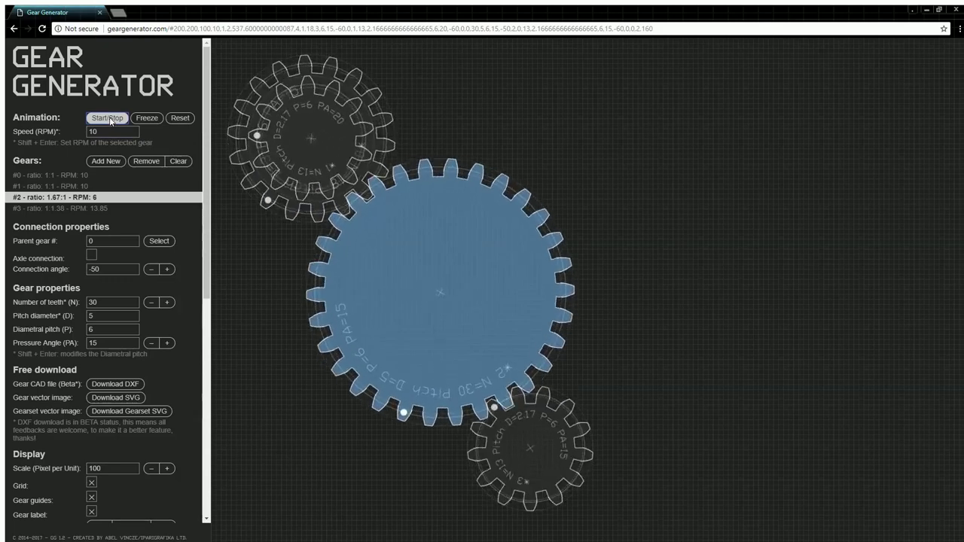
- Set the speed of gear #1 to 5 RPM, applied to that selected gear
click(52, 186)
click(70, 129)
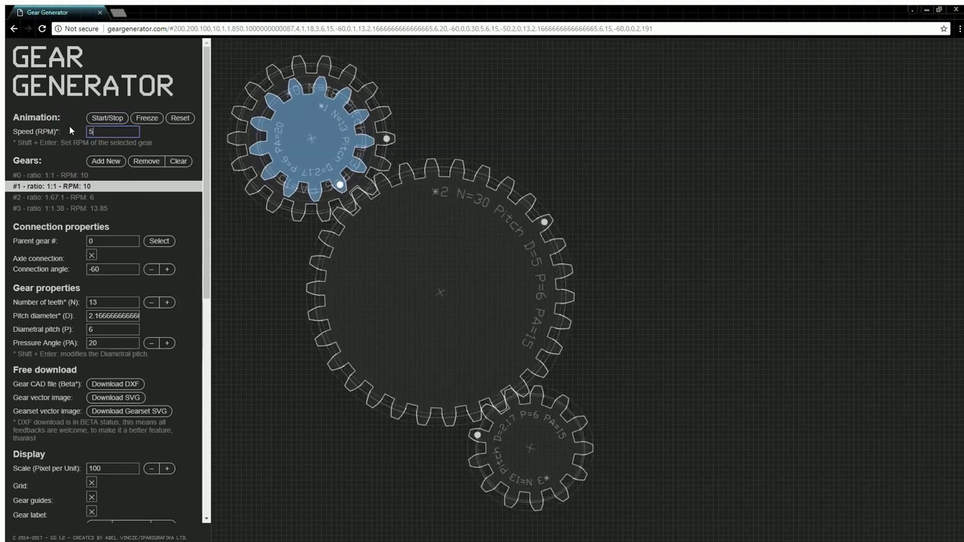
text(5)
key(shift+Return)
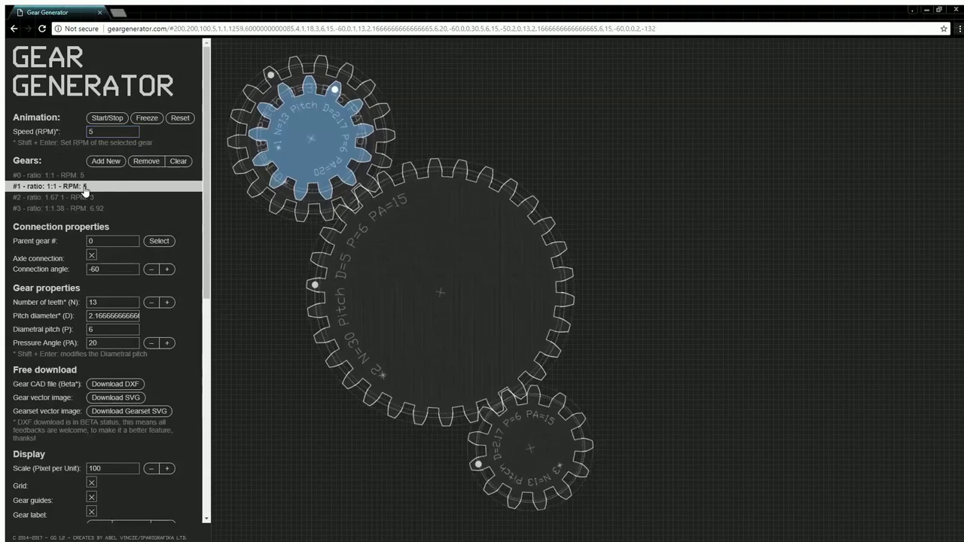
- View the SVG download and contribution options for gear #1, and close them
scroll(91, 198, down, 3)
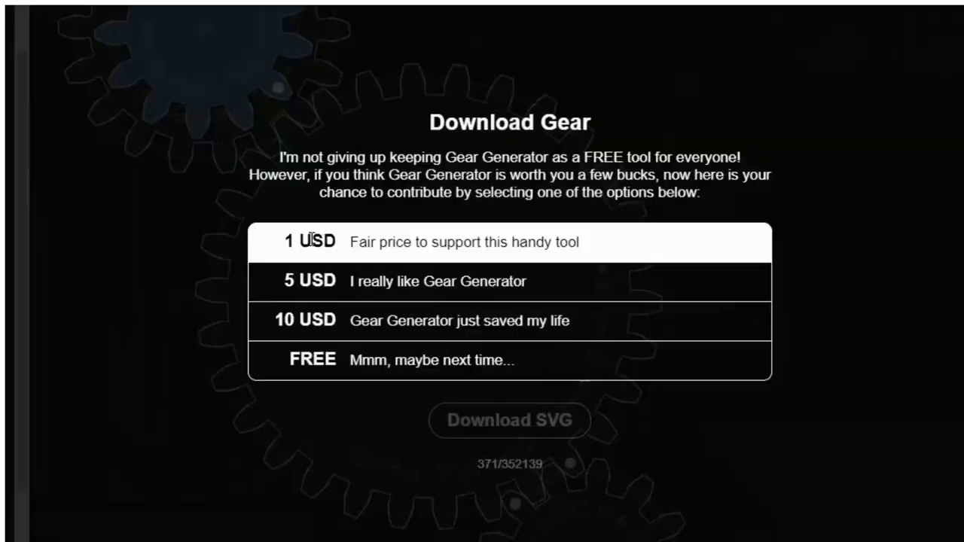
click(112, 63)
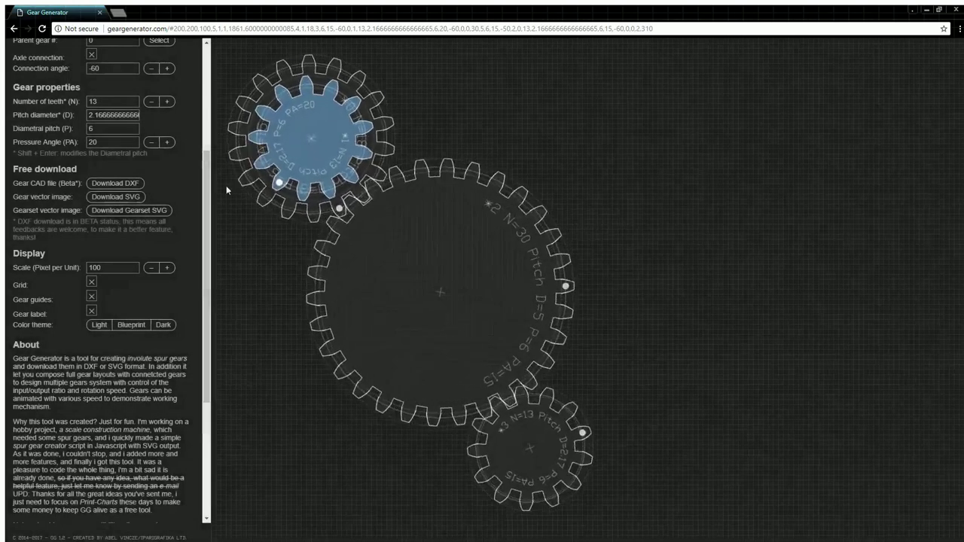
- Lower the display scale by one increment and restore it to 100 pixels per unit
scroll(78, 172, down, 2)
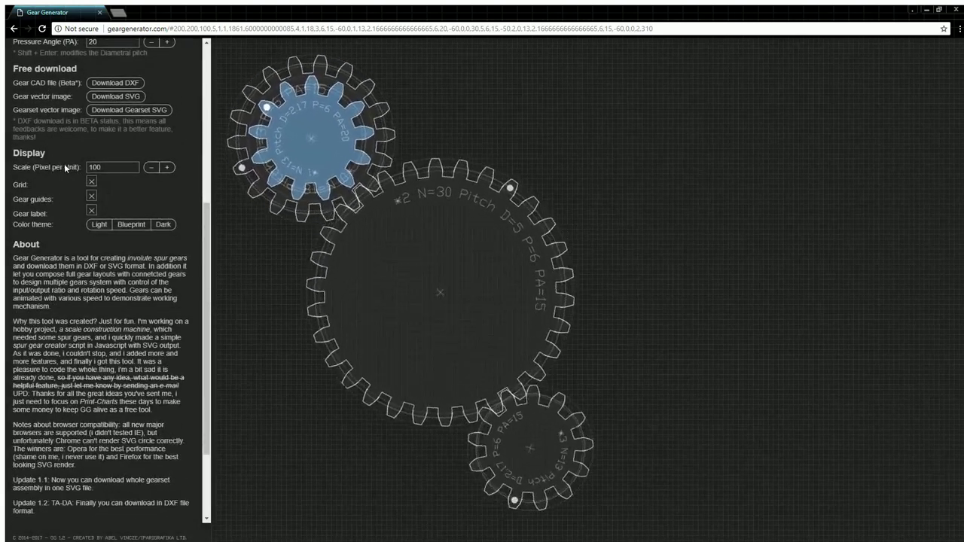
click(152, 167)
click(167, 168)
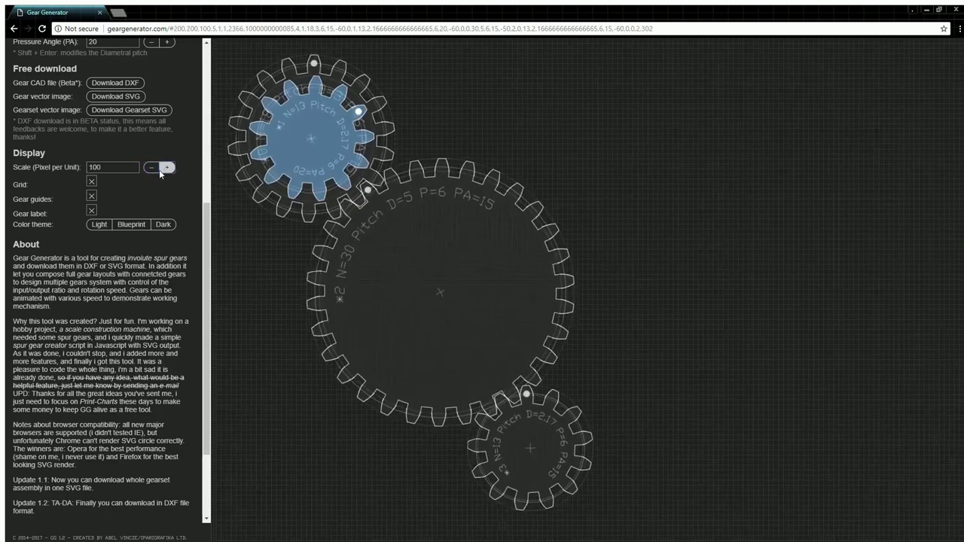
- Toggle the display of the grid, gear guides and gear labels off and back on
click(92, 182)
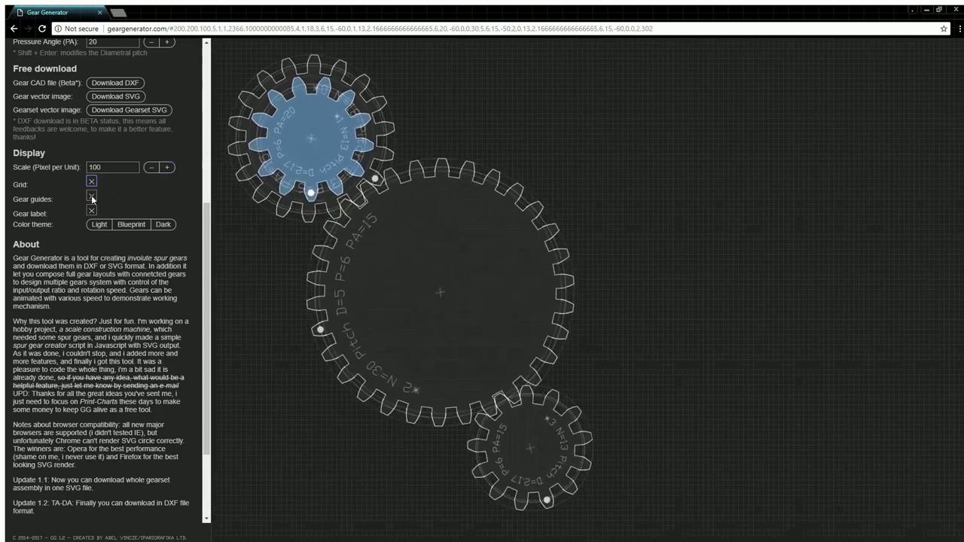
click(91, 197)
click(91, 196)
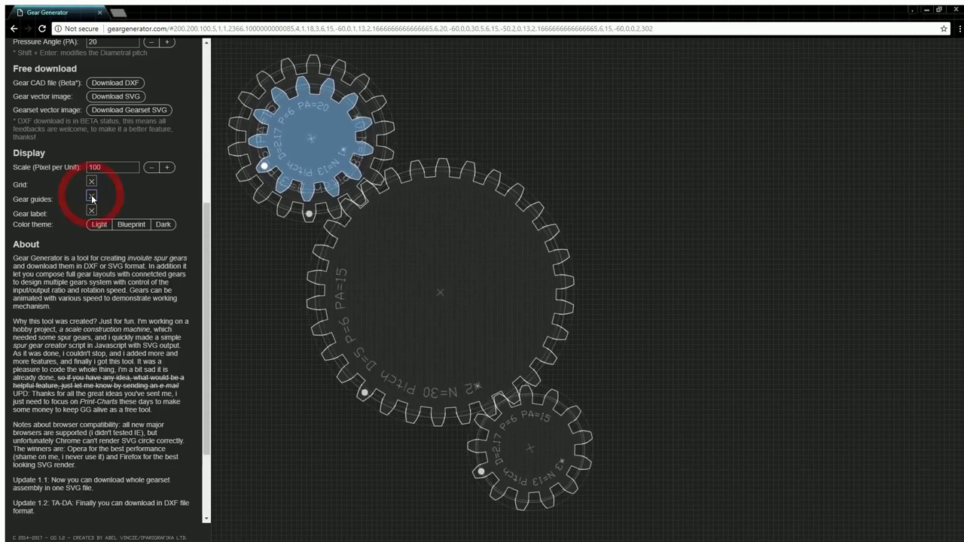
click(91, 211)
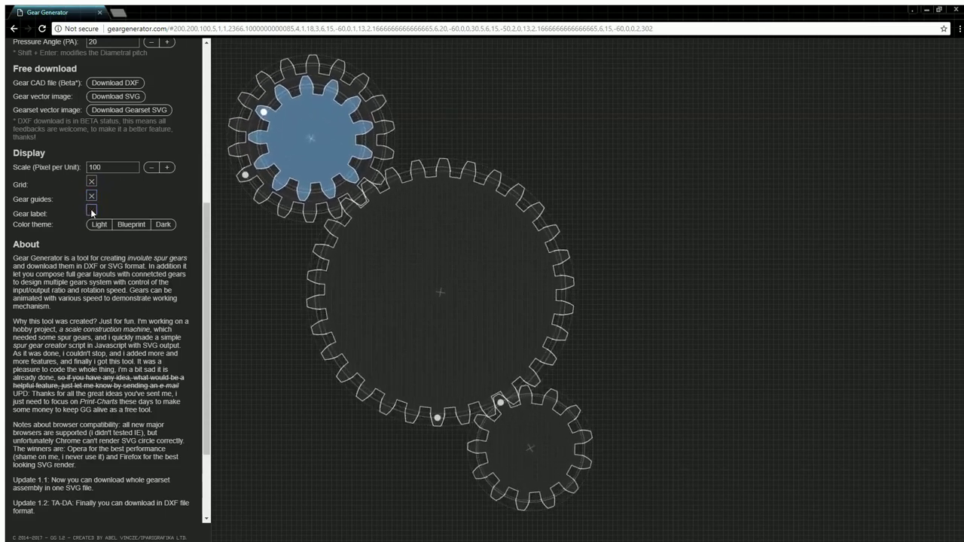
click(91, 211)
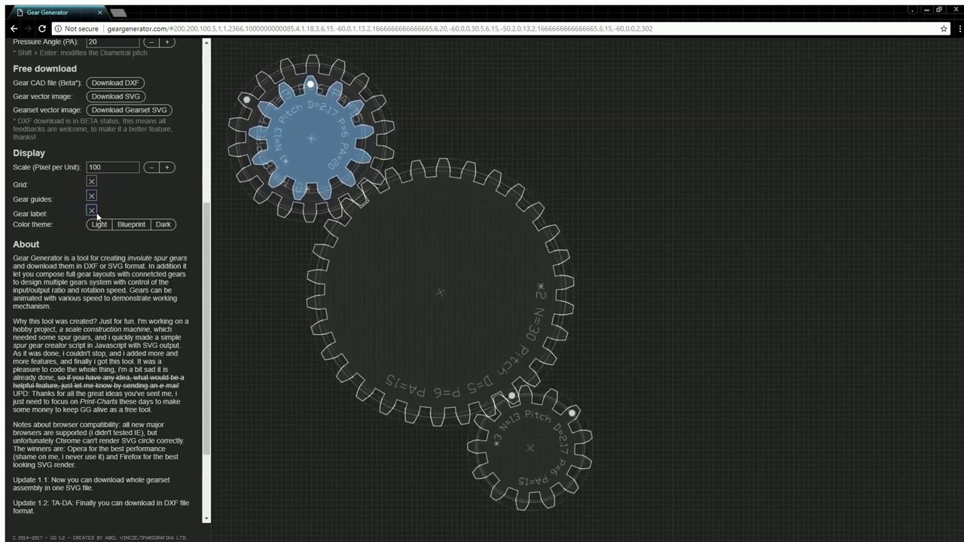
- Preview the Blueprint and Light color themes, and return the display to the Dark theme
click(130, 224)
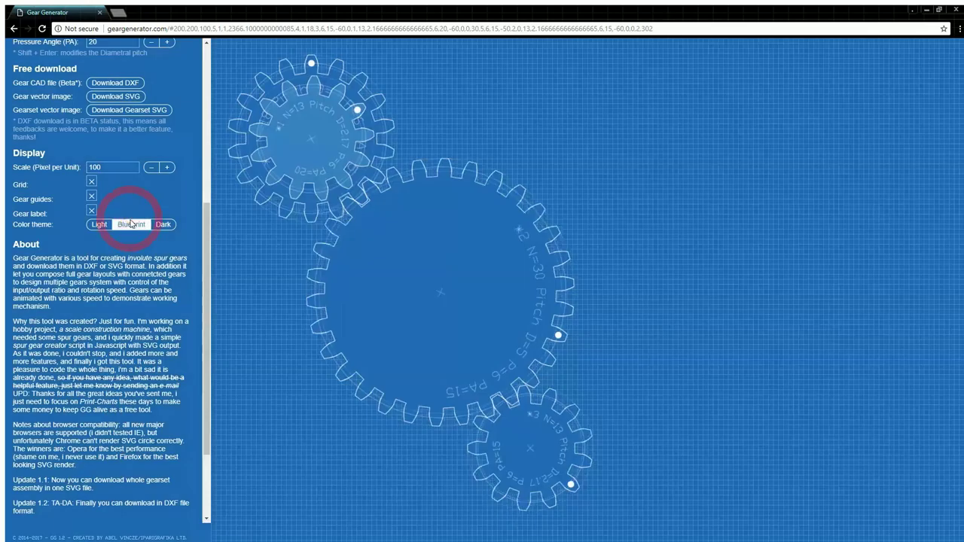
click(101, 224)
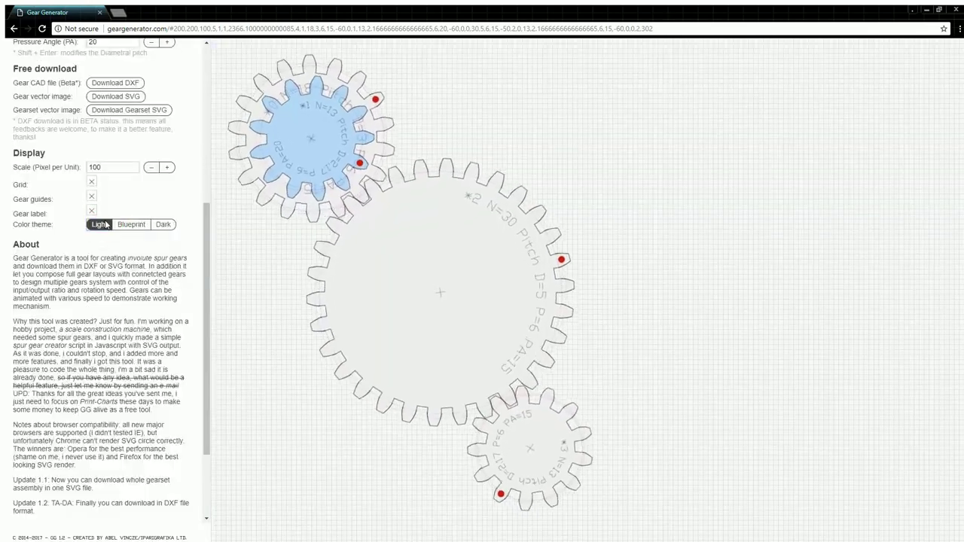
click(162, 224)
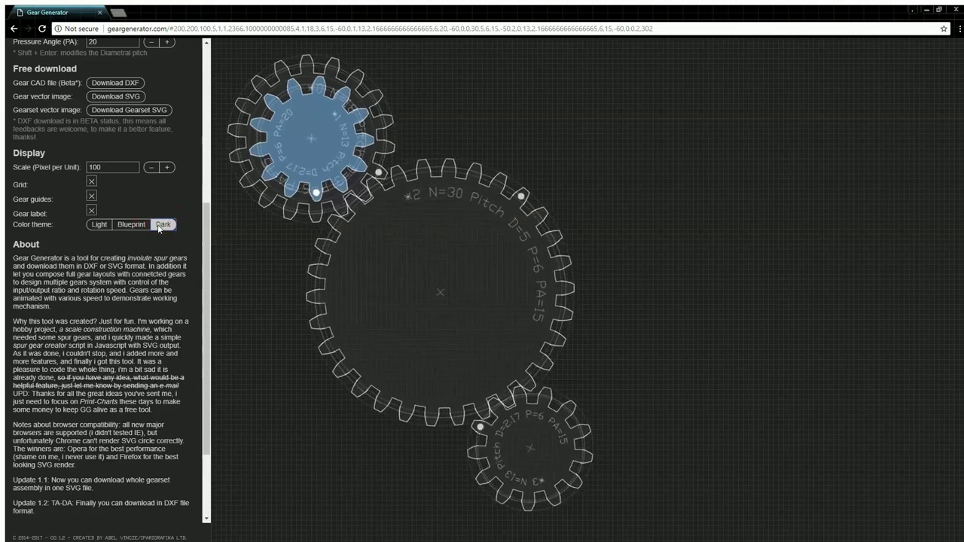
scroll(147, 212, up, 4)
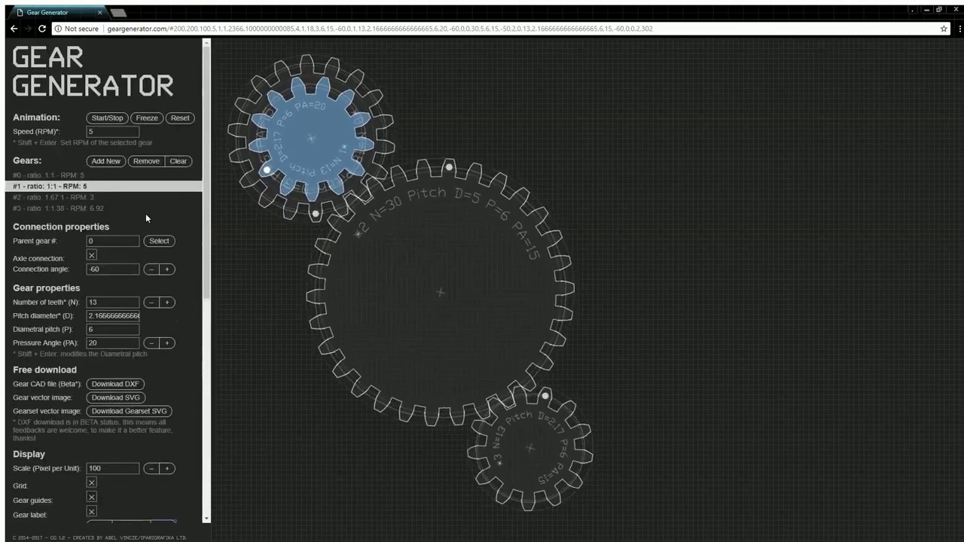